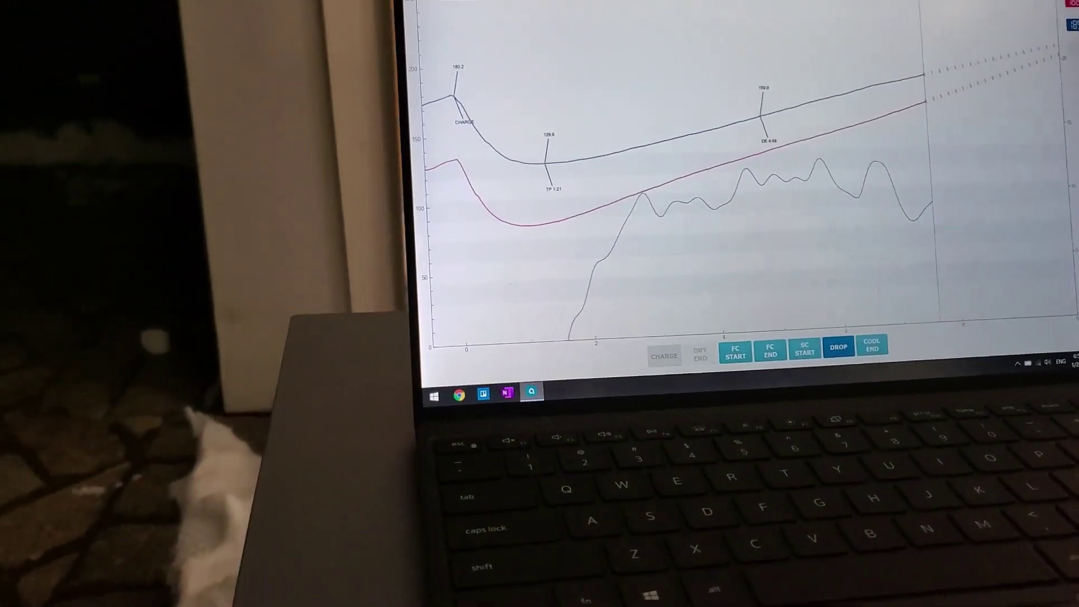
# Step: Open the system app launcher over the roast graph, then dismiss it to return to the graph
pyautogui.press('super')
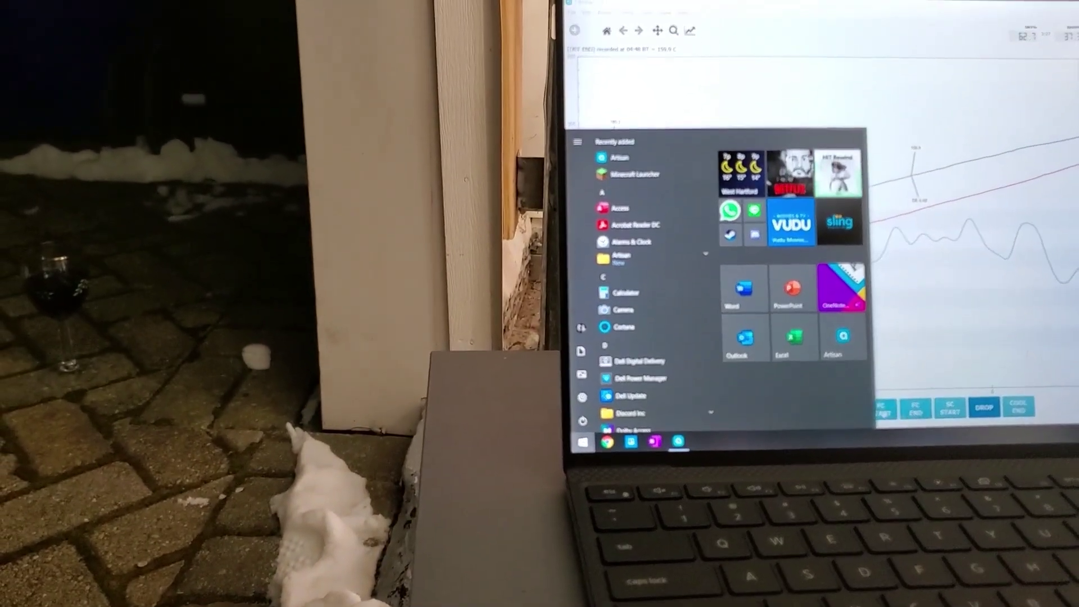
pyautogui.press('super')
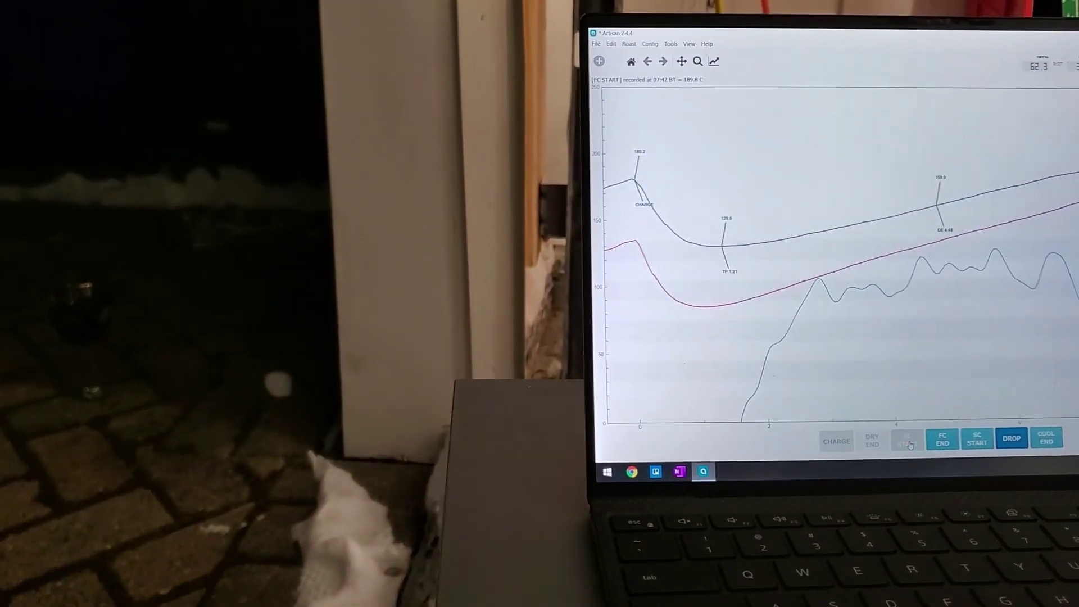